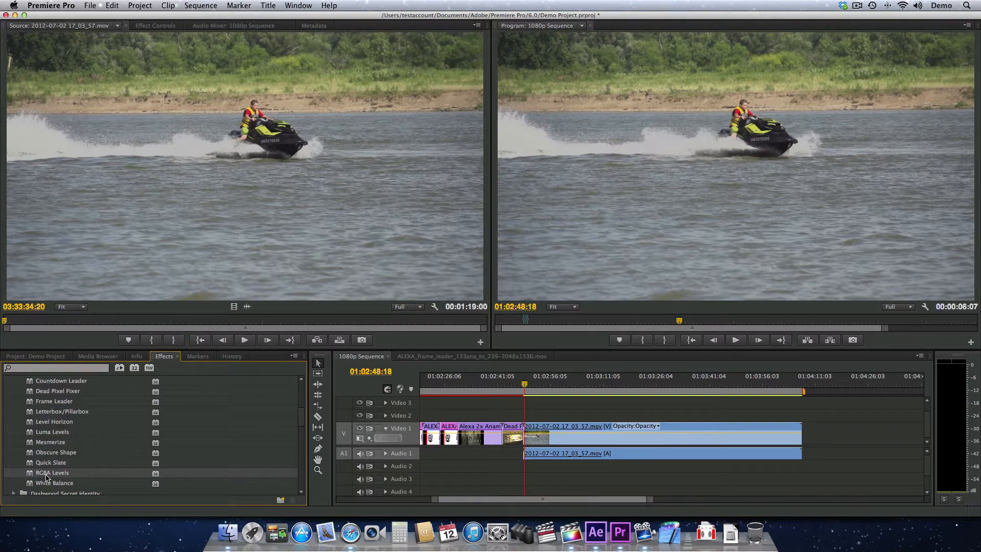
drag(32, 474, 613, 437)
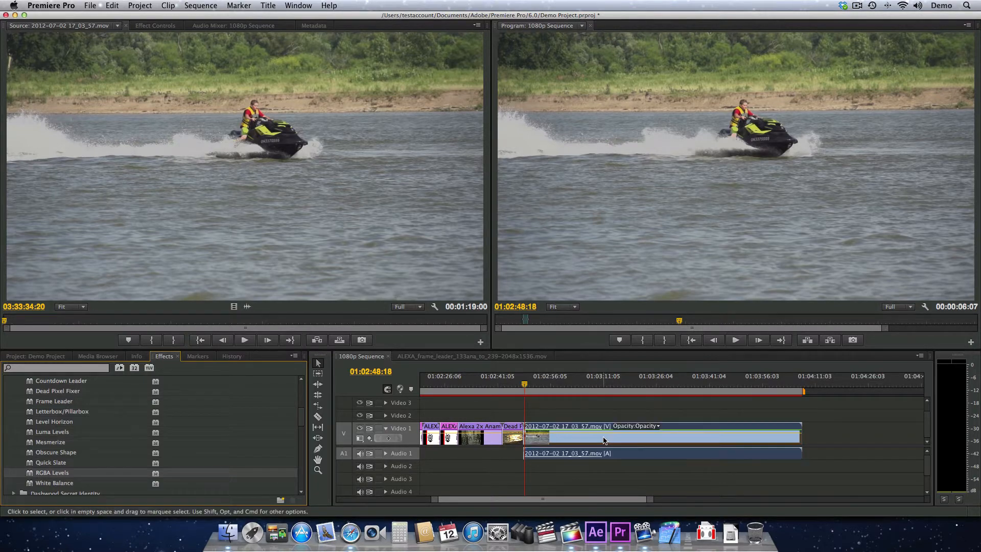
double_click(556, 440)
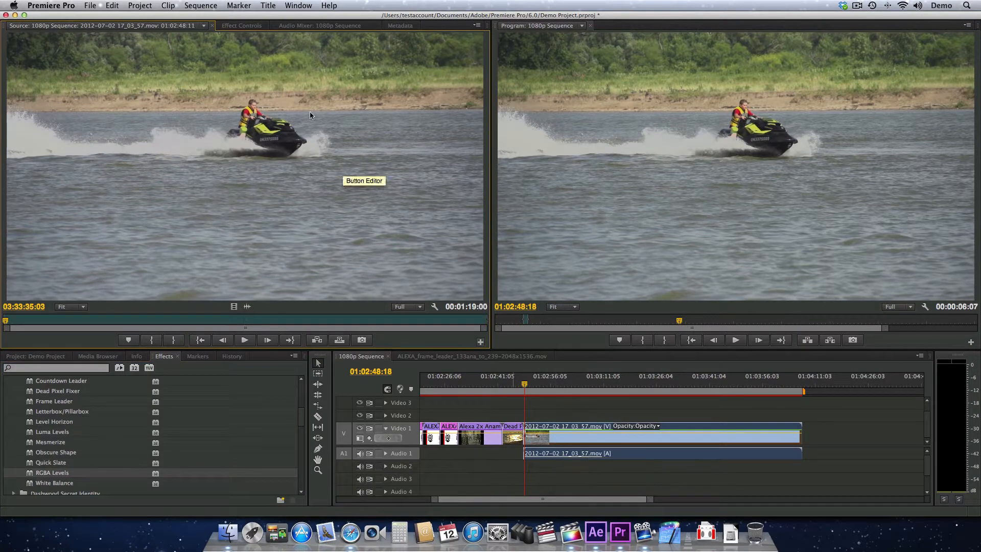
click(250, 27)
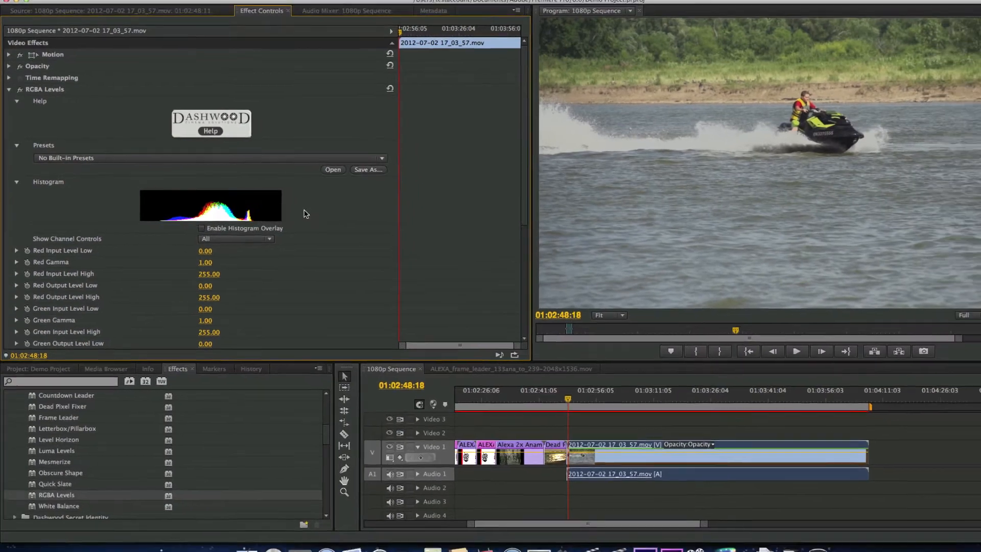
Step: Switch to Final Cut Pro and select the RGB Overlay channel display for the histogram scope
key(super+Tab)
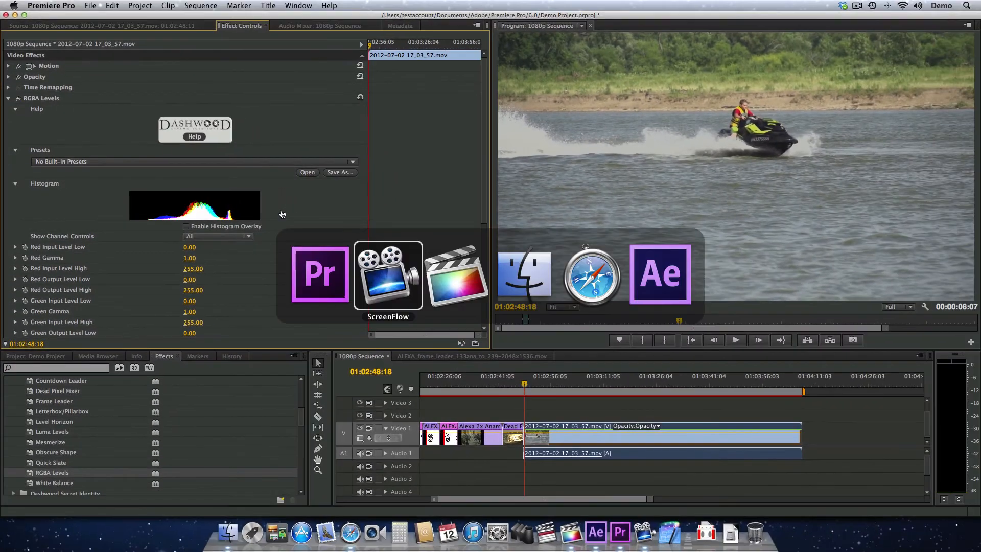
key(super+Tab)
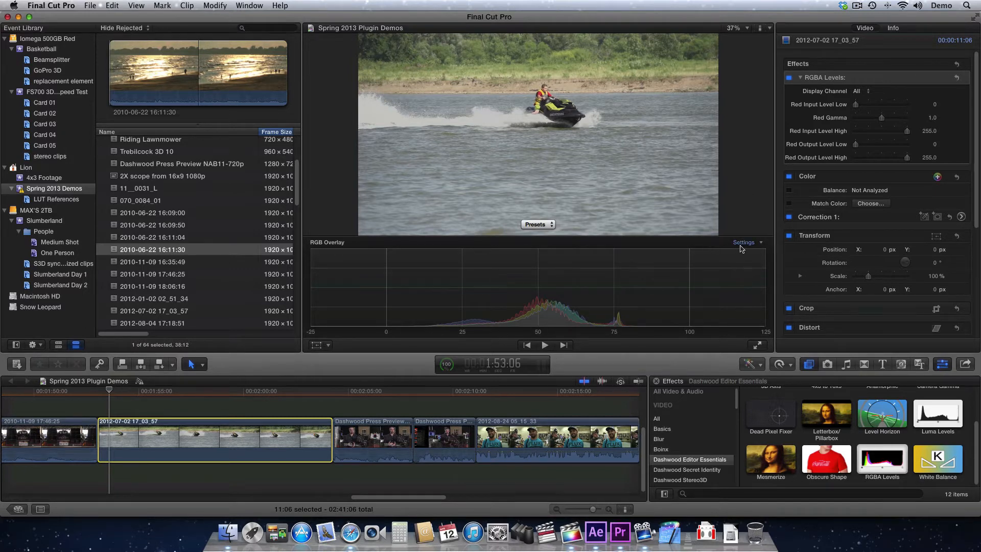
click(761, 243)
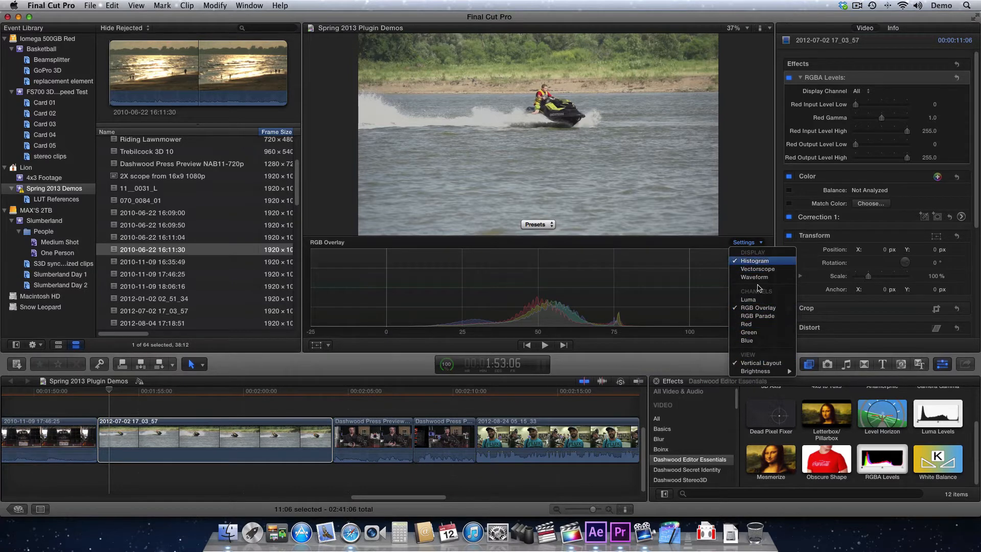
click(743, 308)
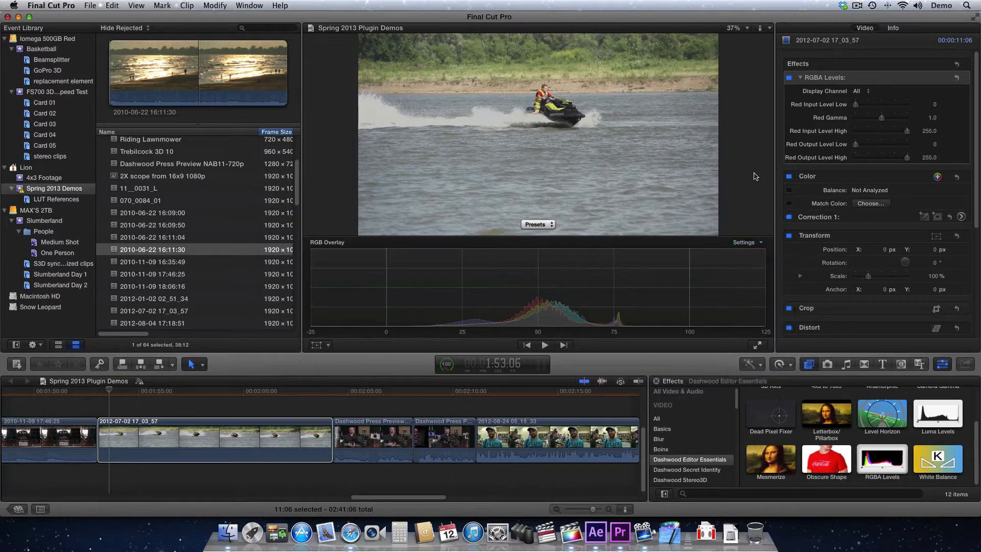
Step: Switch back to Premiere Pro and preview the RGBA Levels histogram overlay on the image, leaving it disabled
key(super+Tab)
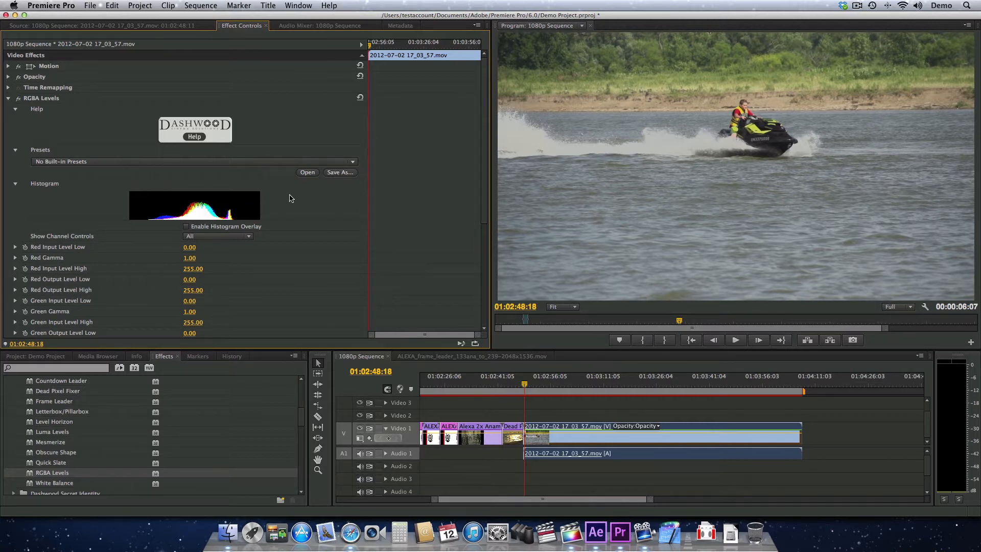
click(186, 226)
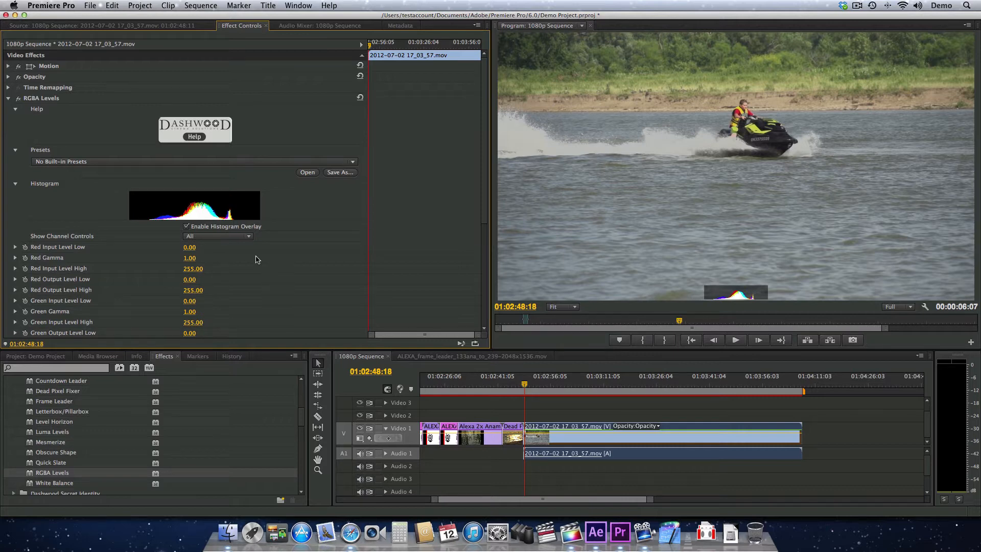
click(187, 227)
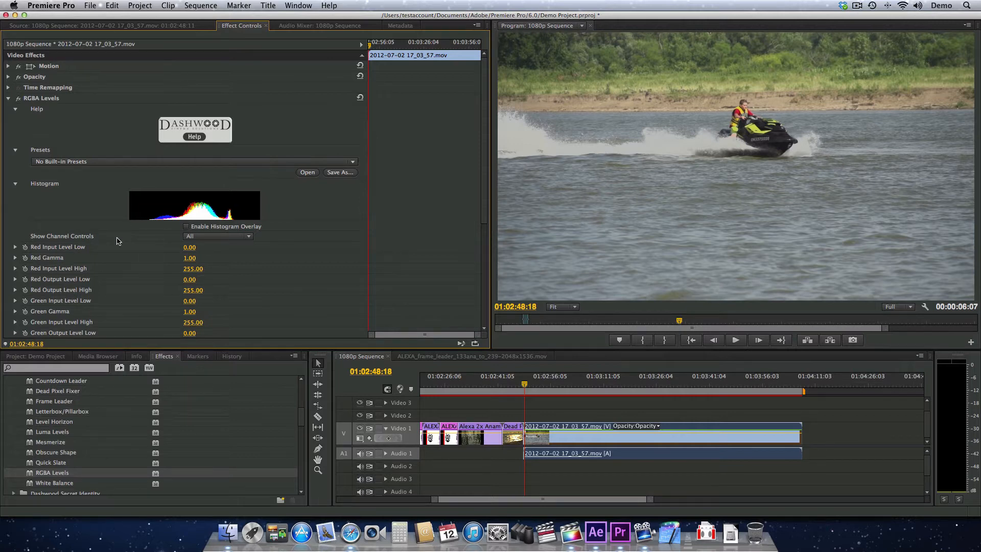
Step: Limit the RGBA Levels channel controls to Red and review the other channel options
scroll(117, 240, down, 3)
scroll(117, 241, down, 4)
scroll(116, 240, up, 5)
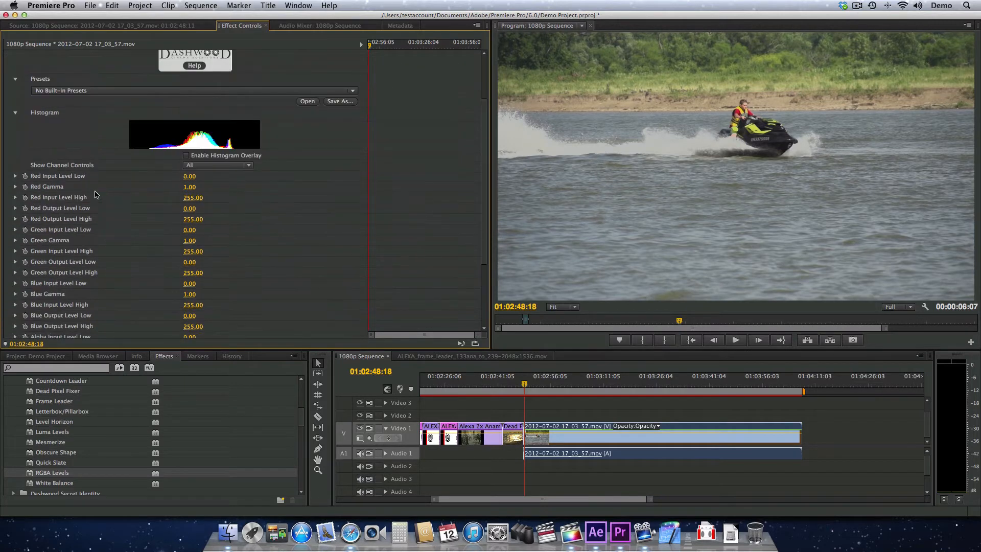
scroll(109, 257, down, 2)
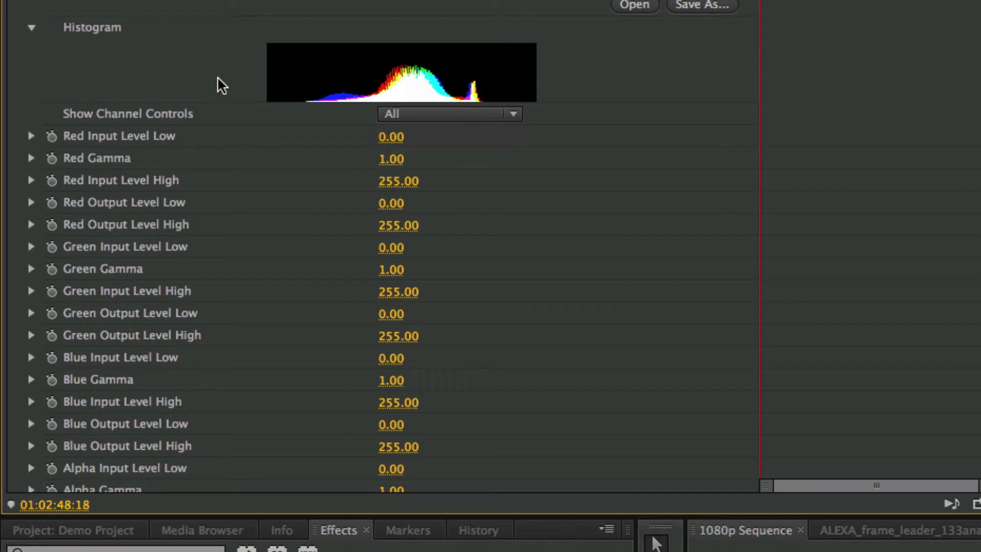
click(438, 115)
click(435, 132)
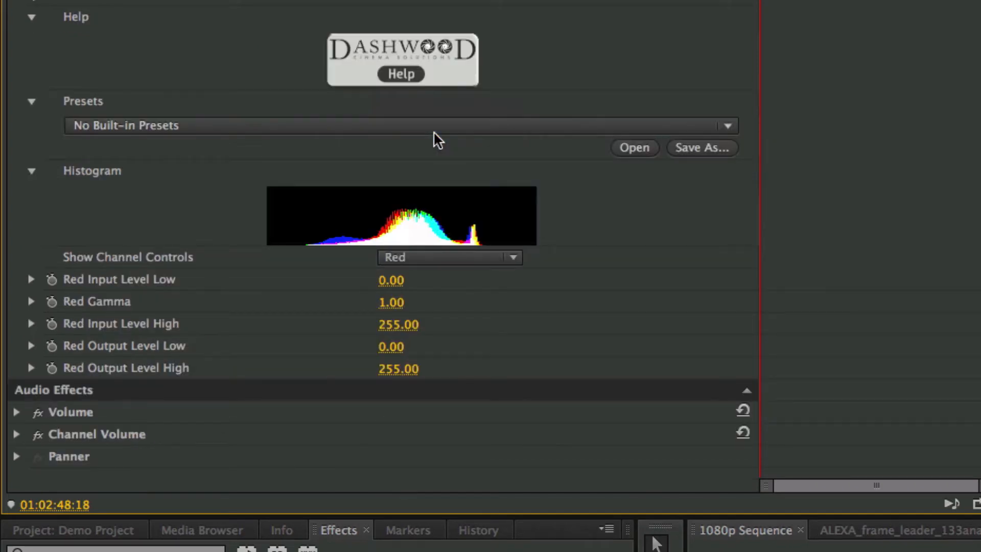
click(460, 257)
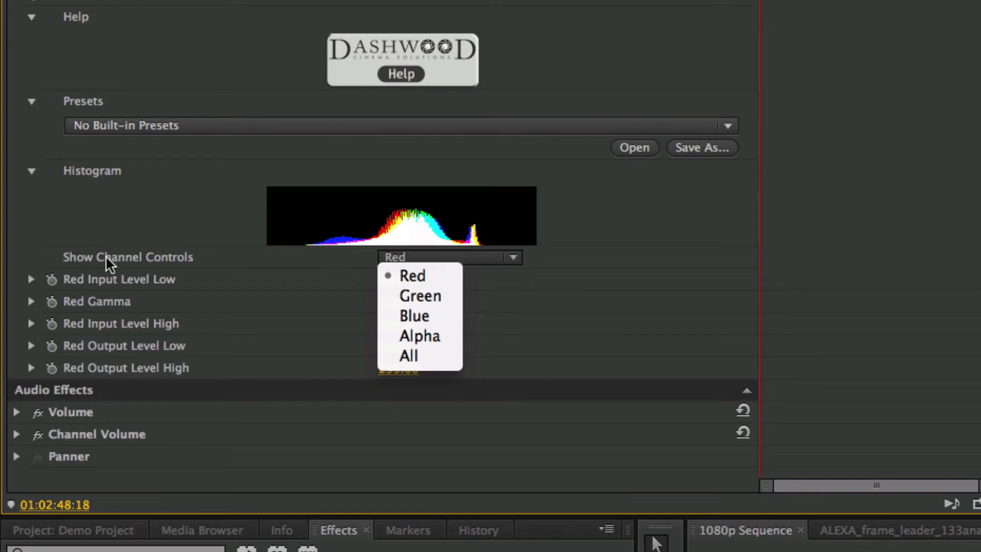
click(226, 257)
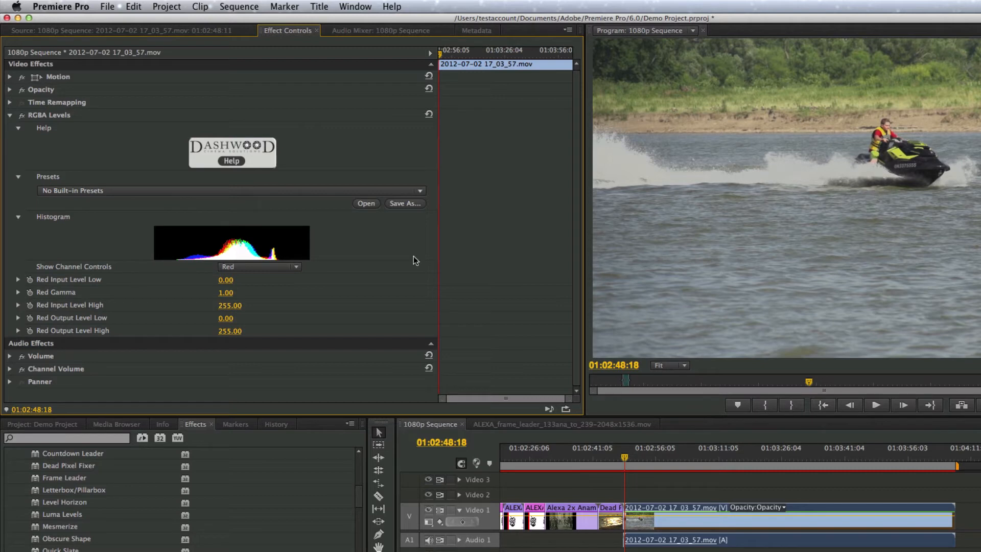
Step: Set the Red Gamma to 0.90 and the Red Input Level High to 214
mouse_move(225, 293)
mouse_down()
mouse_move(190, 292)
mouse_move(225, 292)
mouse_up()
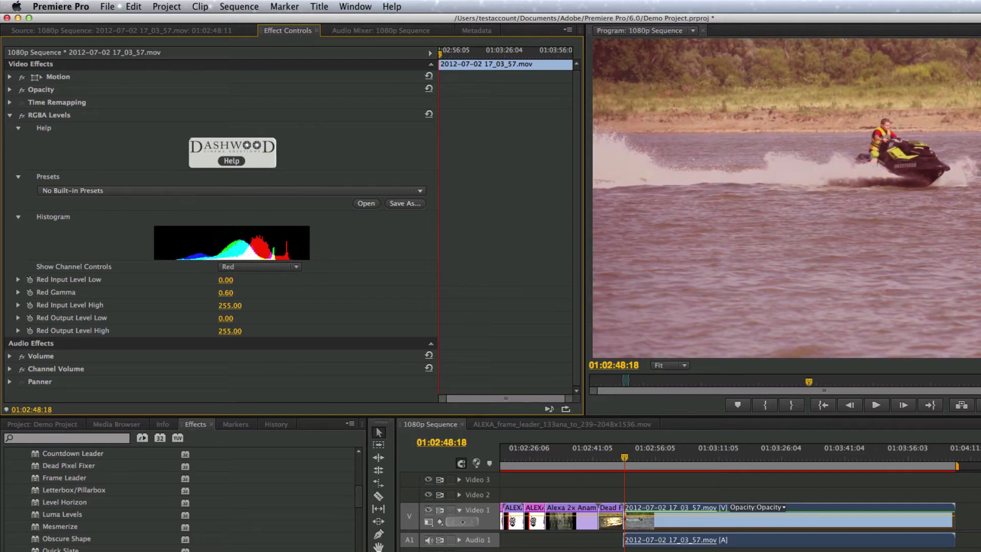
mouse_move(209, 292)
mouse_down()
mouse_move(231, 292)
mouse_move(220, 292)
mouse_up()
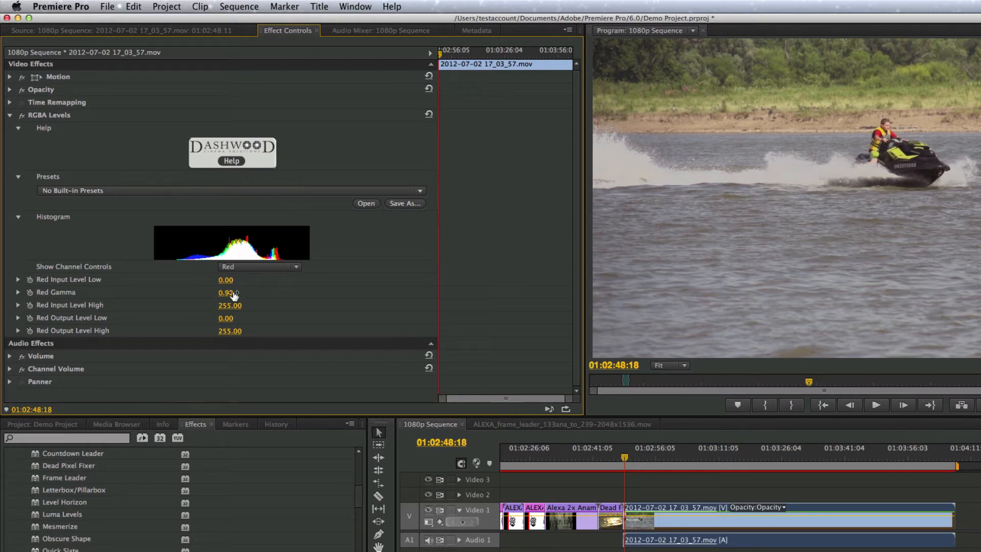
click(18, 293)
mouse_move(200, 316)
mouse_down()
mouse_move(211, 315)
mouse_move(201, 314)
mouse_up()
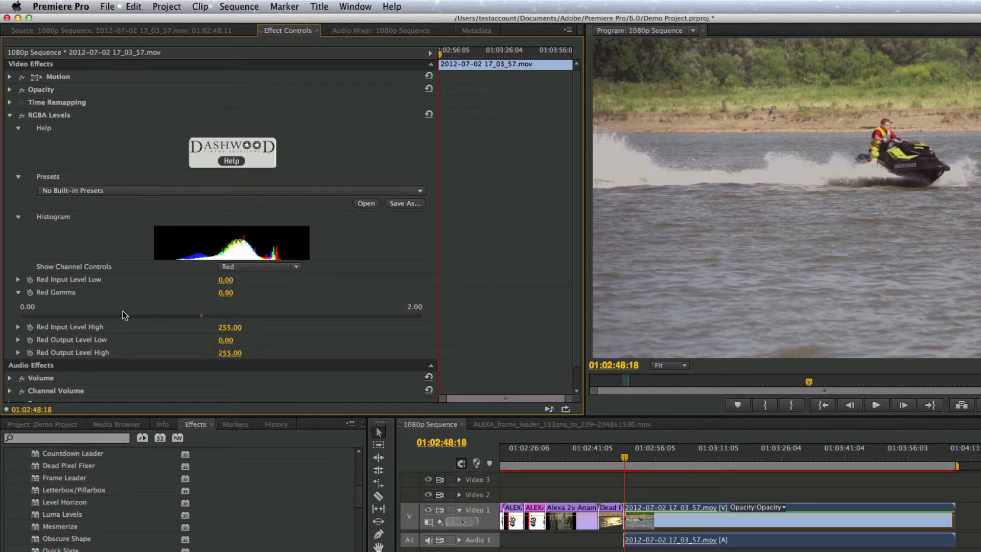
drag(228, 329, 225, 329)
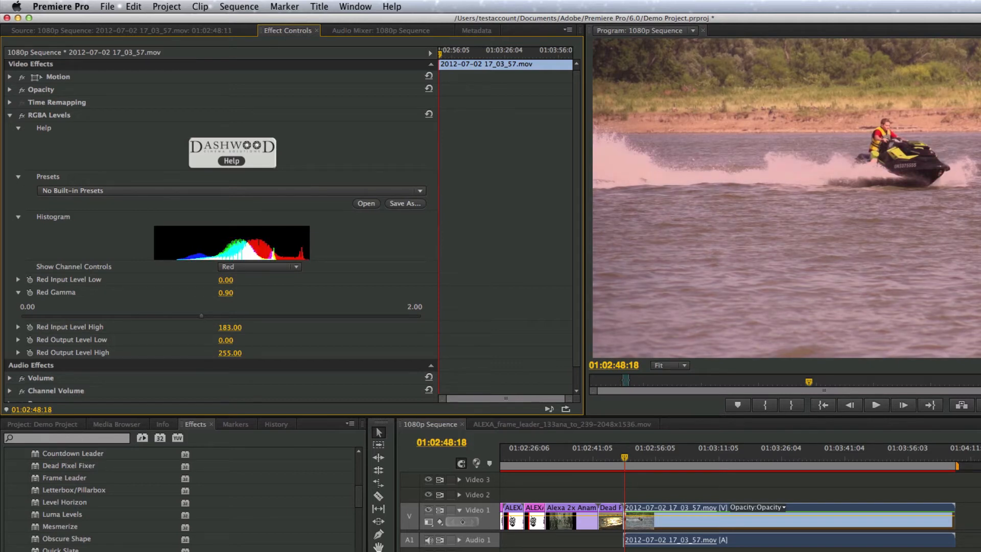
drag(229, 327, 245, 326)
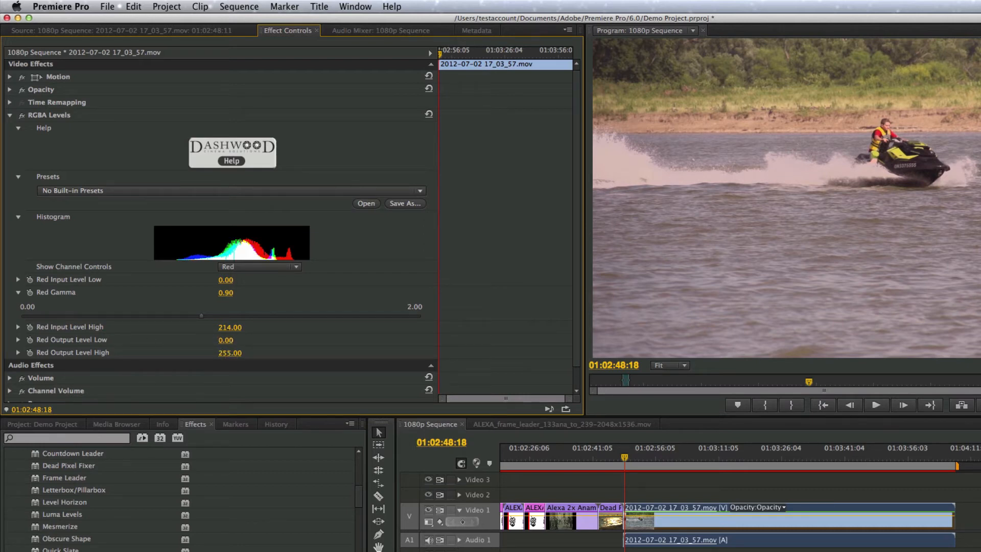
Step: Set Red Output Level Low to 10 and Red Input Level Low to 29, and compare the image with RGBA Levels disabled
drag(226, 340, 228, 339)
drag(225, 284, 227, 284)
drag(228, 280, 242, 279)
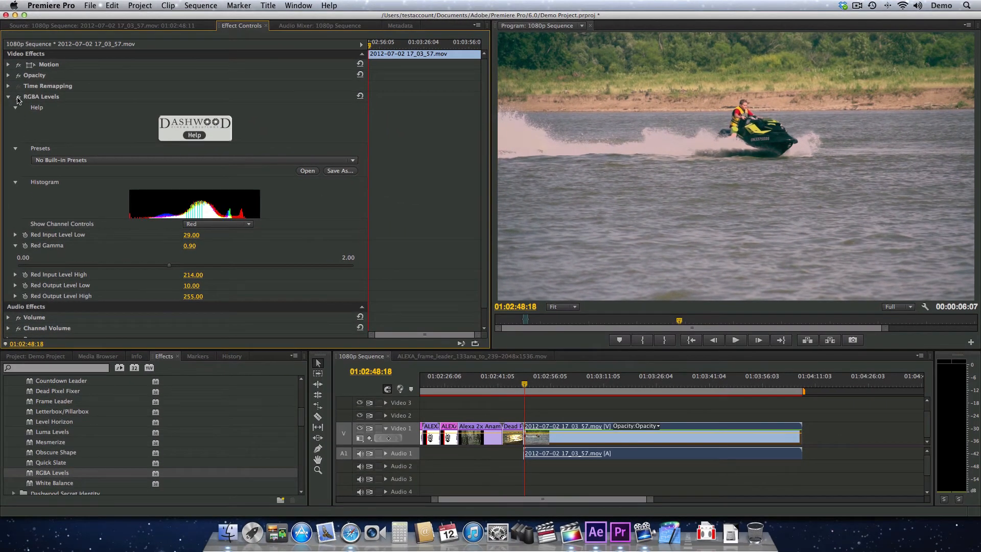
click(18, 98)
click(18, 98)
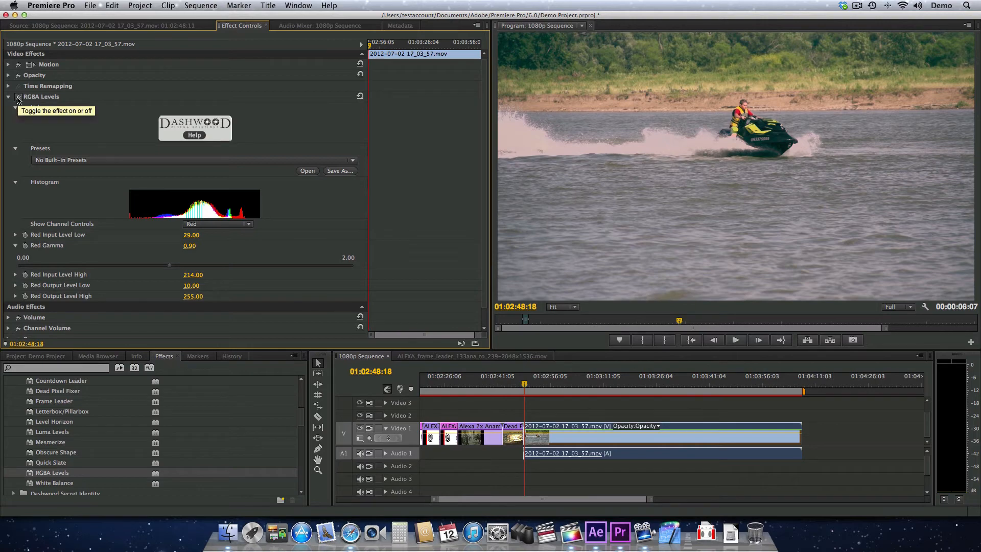
Step: Switch to Final Cut Pro and set the display channel of the RGBA Levels effect to Green
key(super+Tab)
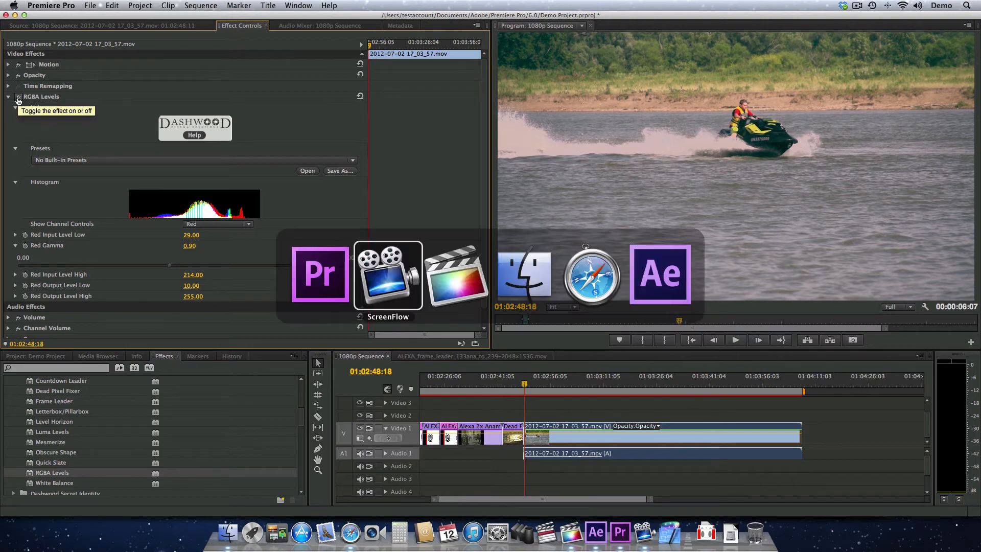
key(super+Tab)
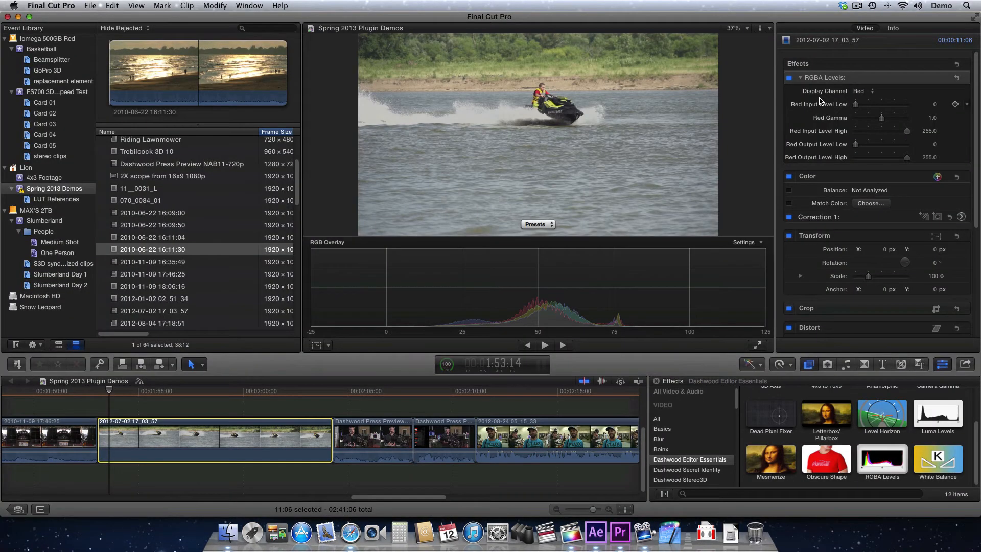
click(871, 91)
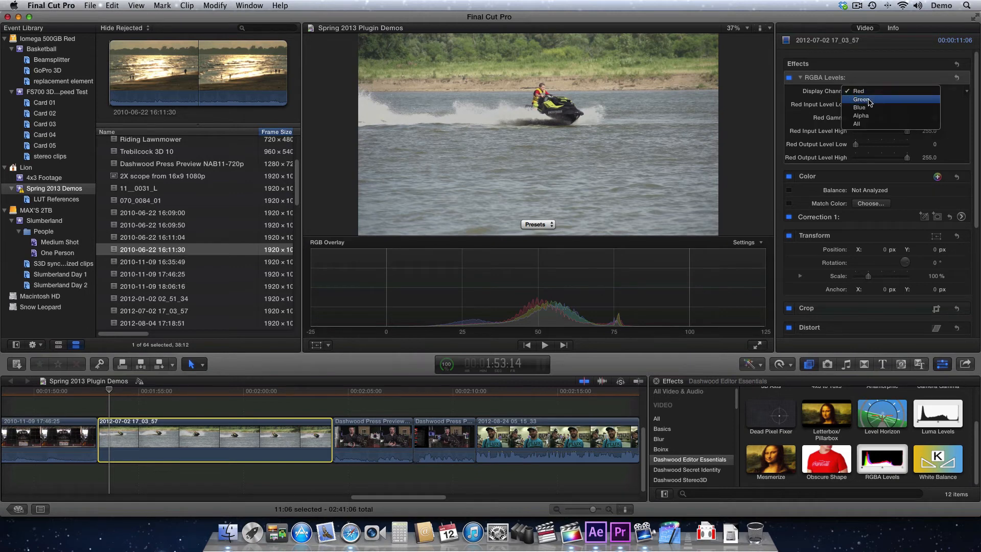
click(870, 101)
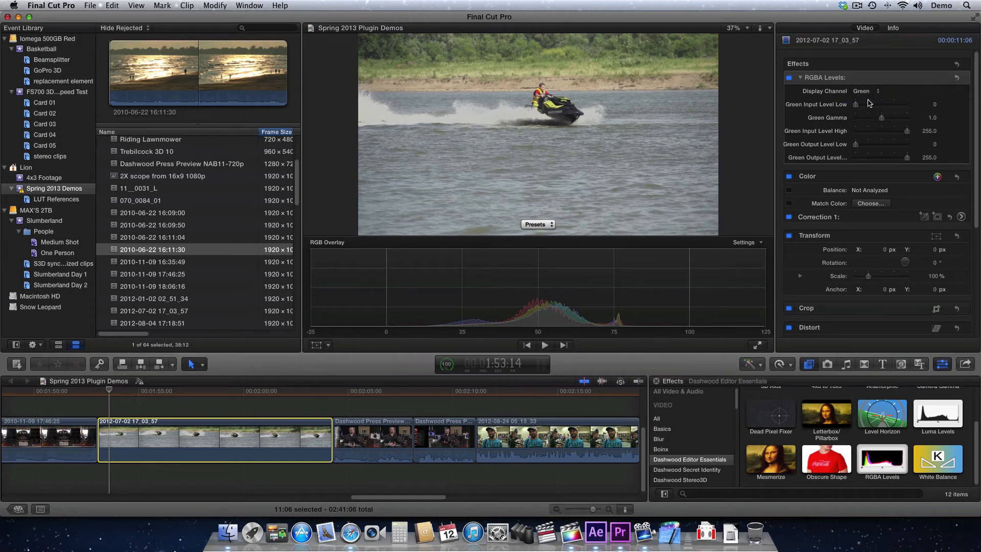
Step: Set the Green Input Level Low to 27 and the Green Gamma to 0.83
mouse_move(855, 104)
mouse_down()
mouse_move(869, 119)
mouse_move(889, 120)
mouse_move(855, 119)
mouse_up()
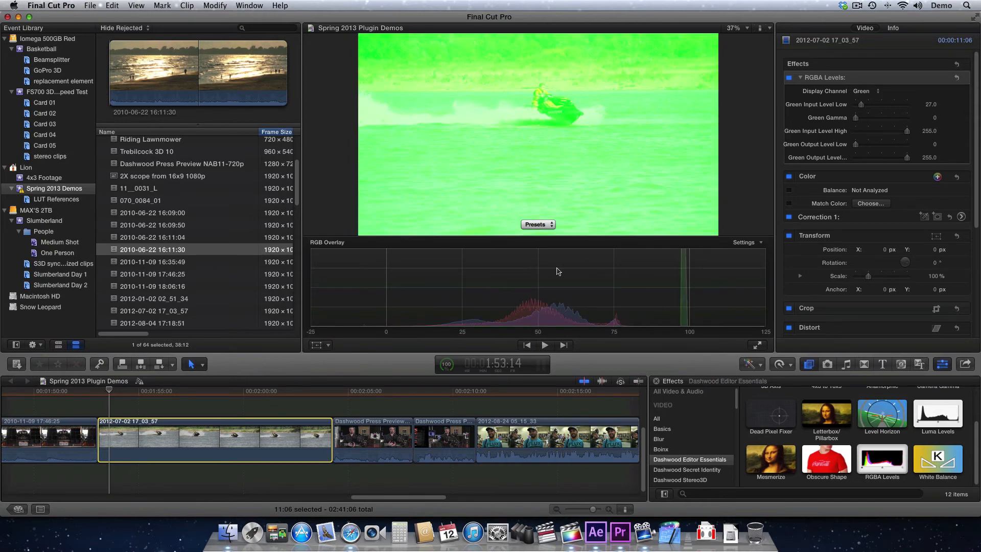
drag(855, 118, 876, 124)
drag(875, 124, 876, 124)
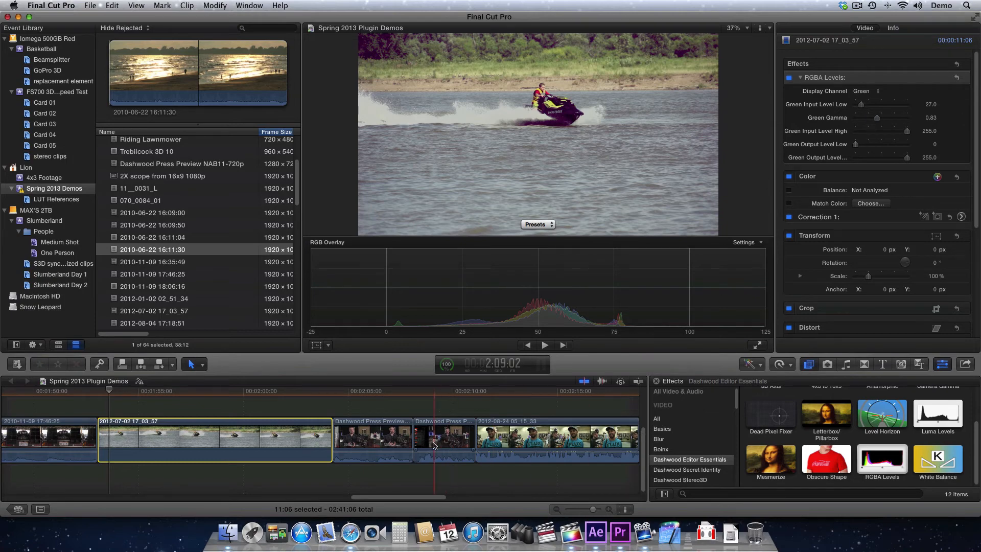
Step: Move the playhead to the Slumberland green-screen calibration chart clip and select that clip
scroll(439, 434, right, 5)
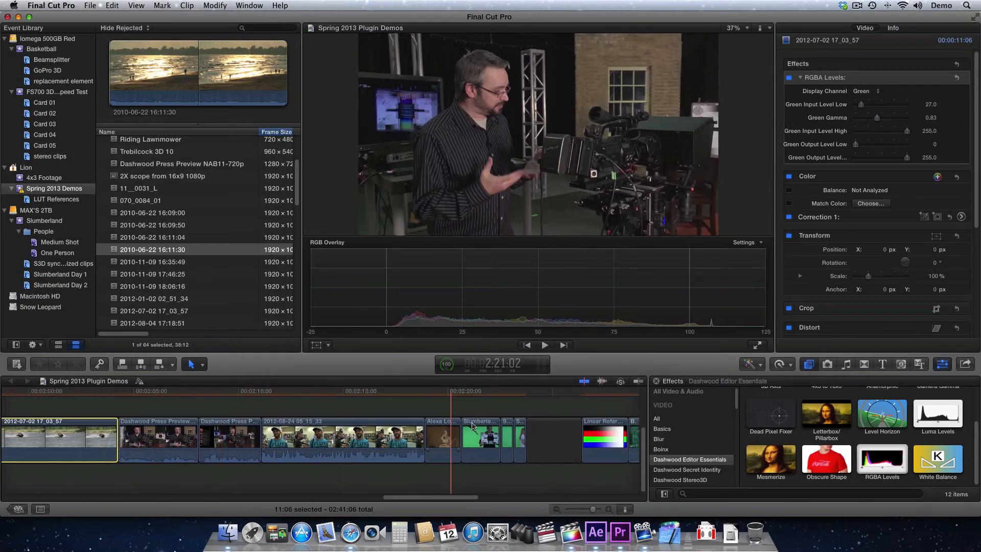
click(485, 392)
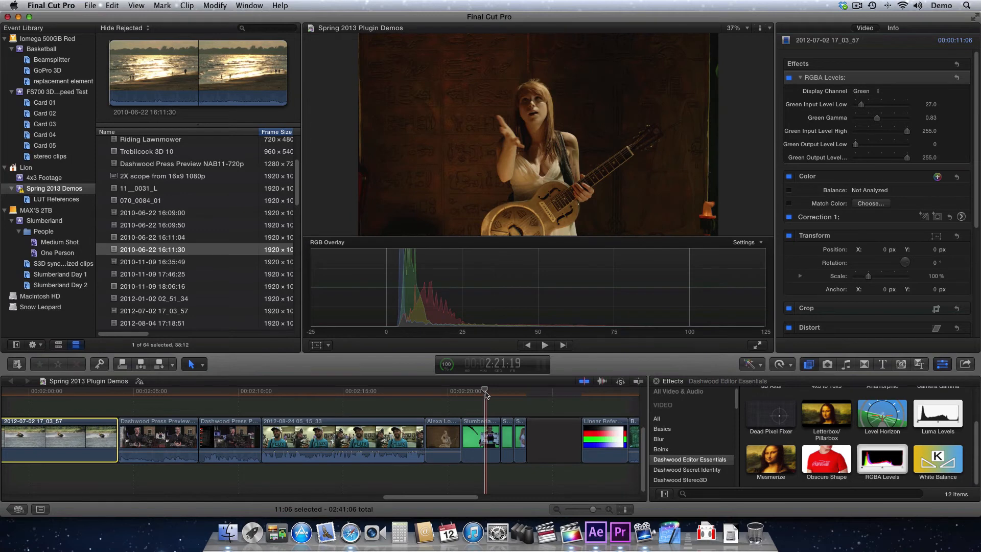
click(484, 435)
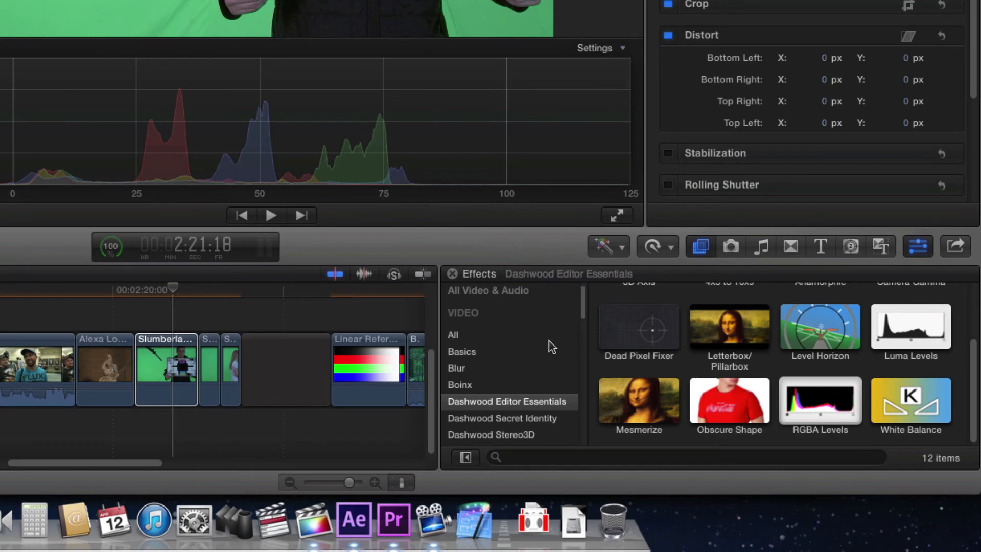
Step: Apply the Keyer effect from the Keying category to the Slumberland green-screen clip
scroll(552, 345, down, 5)
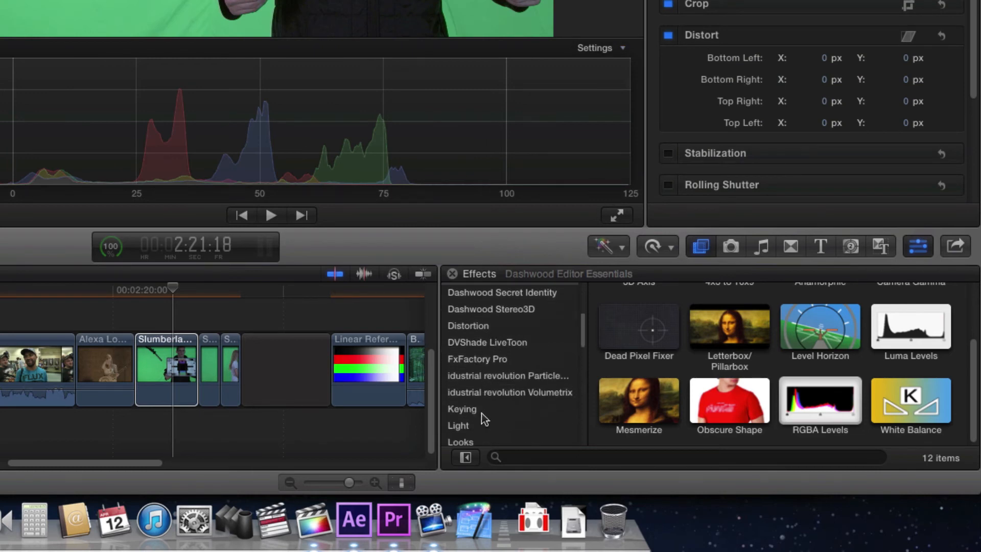
click(483, 417)
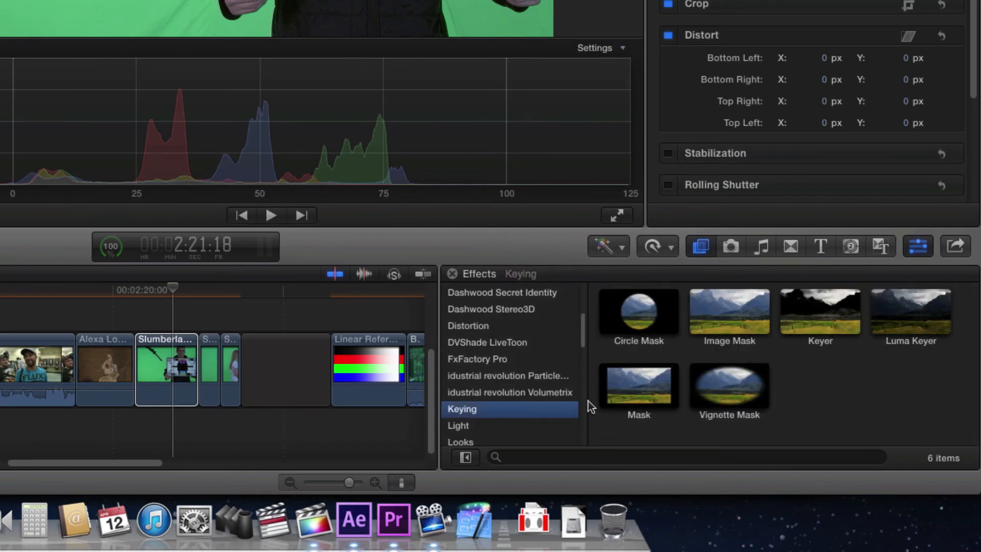
drag(835, 314, 173, 371)
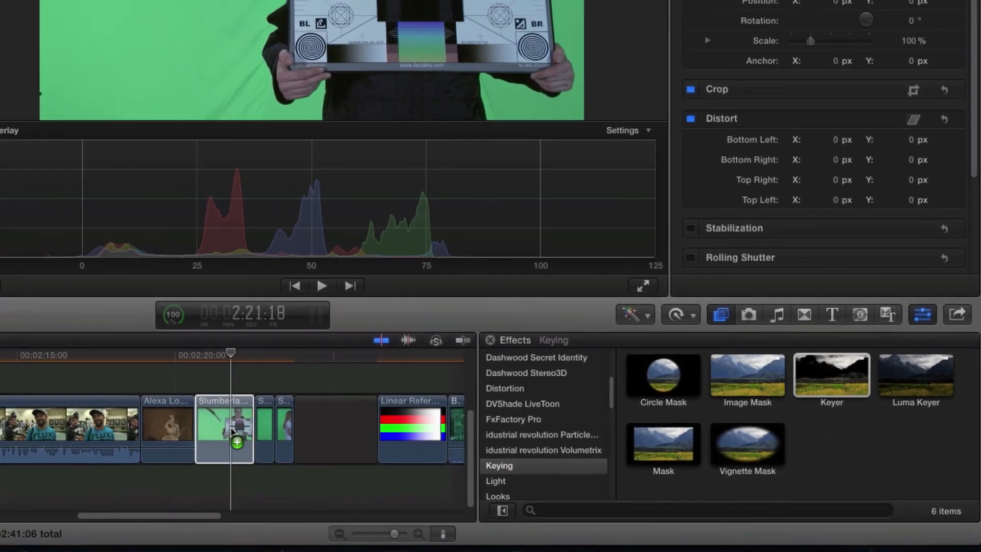
drag(233, 431, 232, 431)
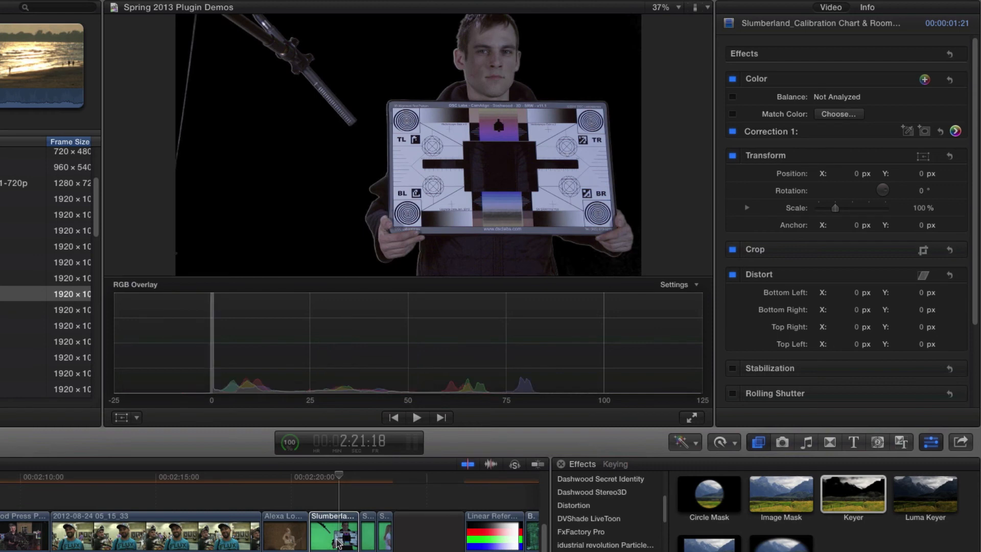
Step: Select the keyed Slumberland clip, place the playhead at 2:21:13 and lower the Keyer strength to 48.13%
click(338, 541)
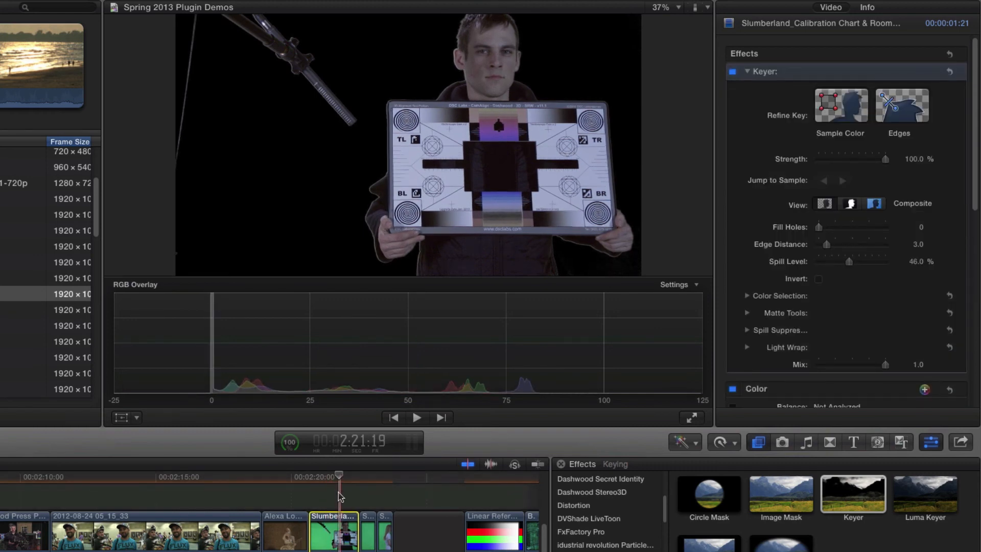
click(334, 477)
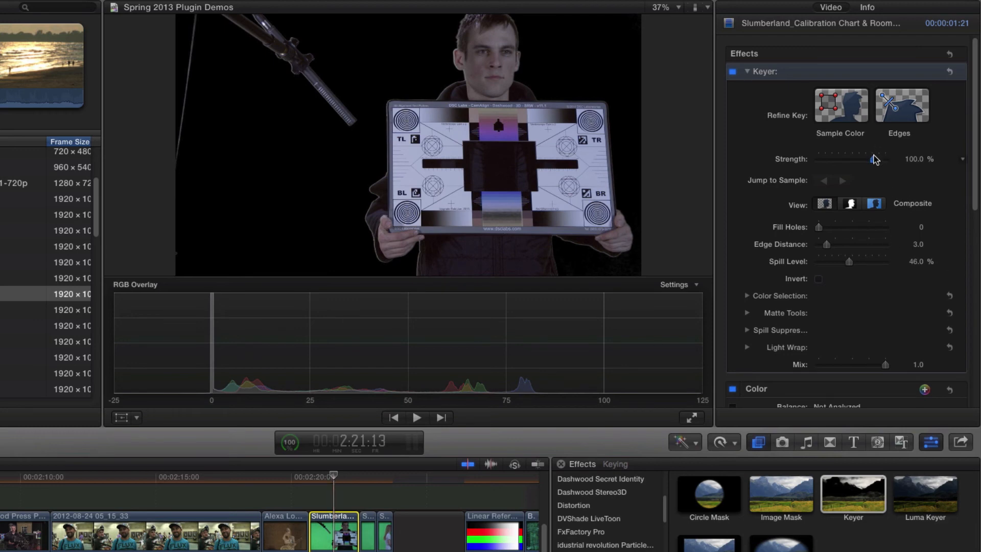
drag(874, 160, 850, 162)
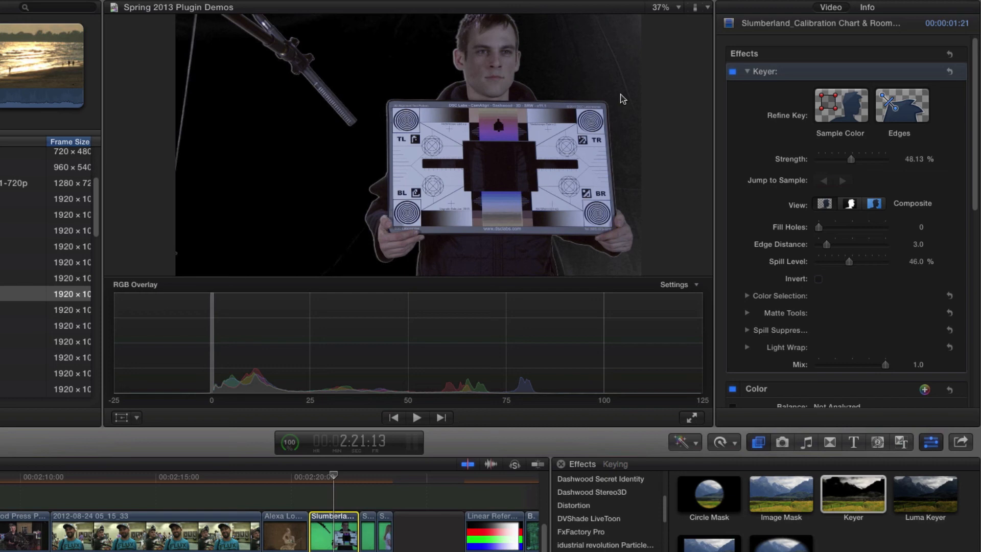
Step: Apply the RGBA Levels effect from the Dashwood Editor Essentials category to the Slumberland clip
click(621, 520)
scroll(635, 518, up, 2)
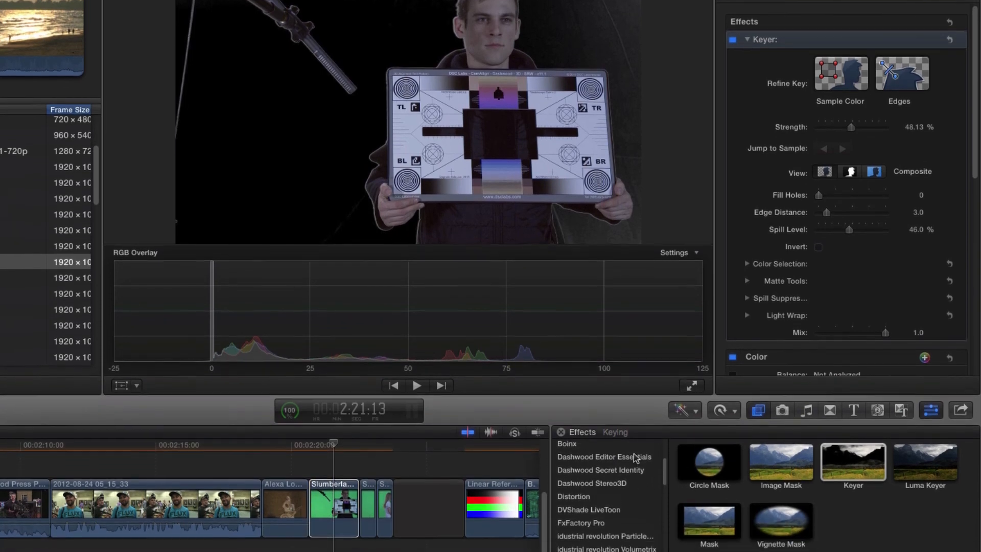
click(635, 488)
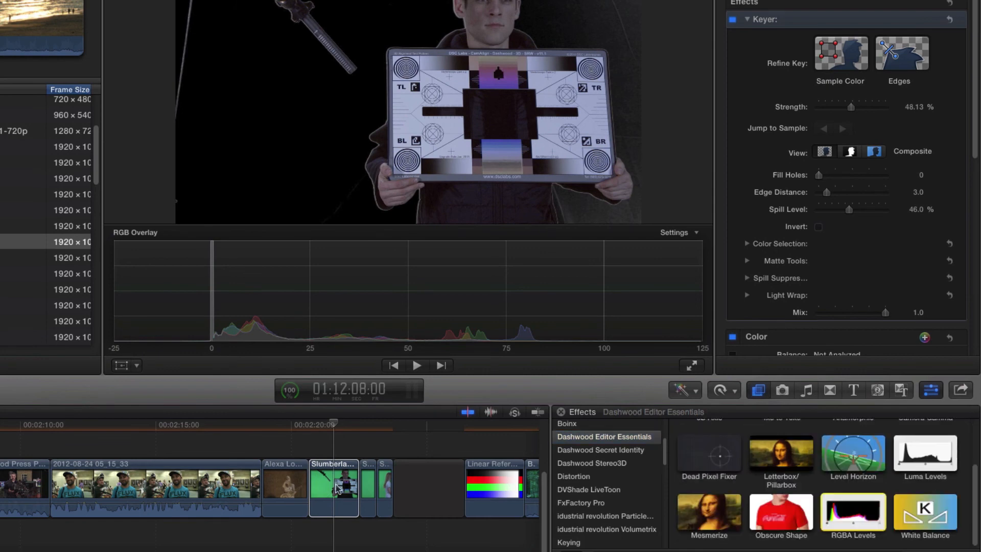
drag(335, 488, 331, 491)
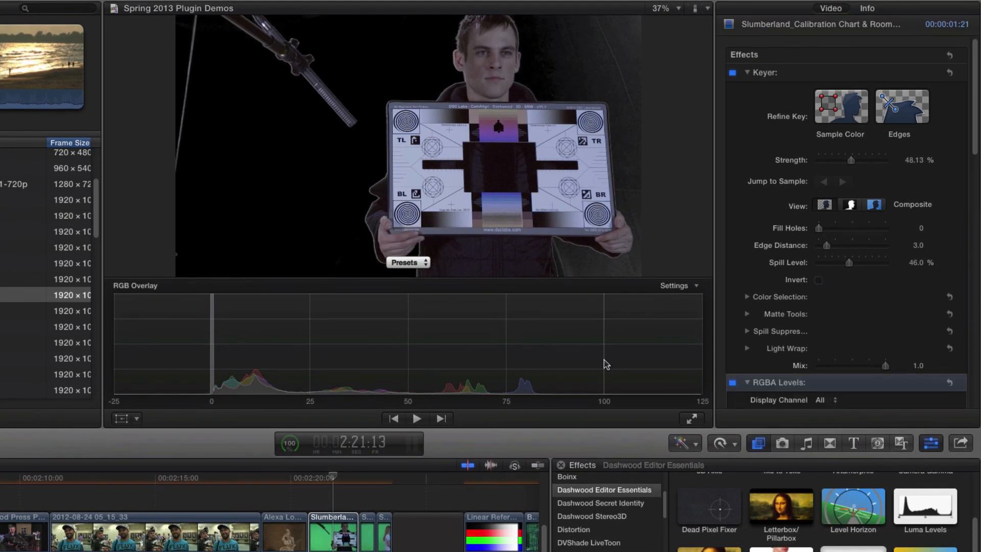
Step: Set the display channel of the Slumberland clip's RGBA Levels effect to Alpha
scroll(736, 323, down, 5)
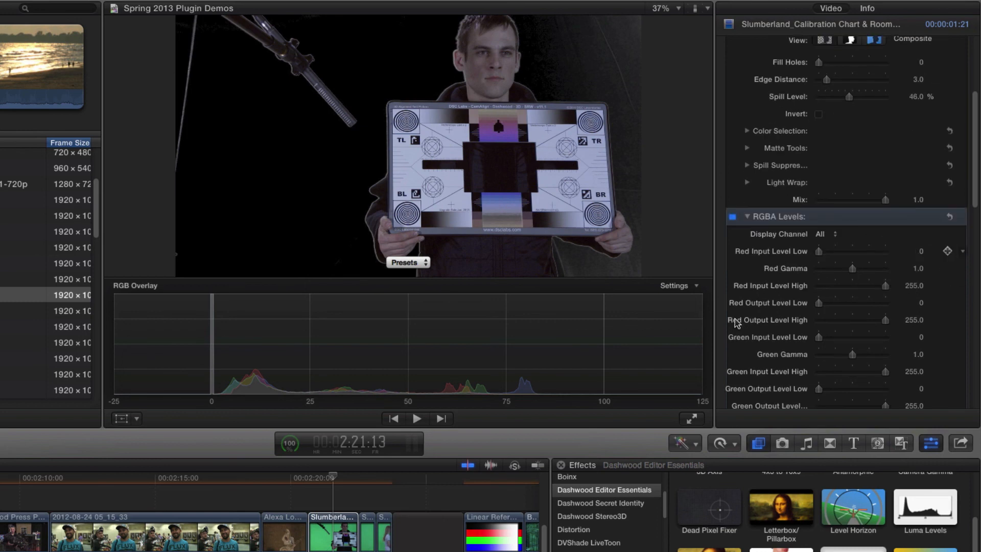
scroll(735, 323, down, 1)
click(833, 218)
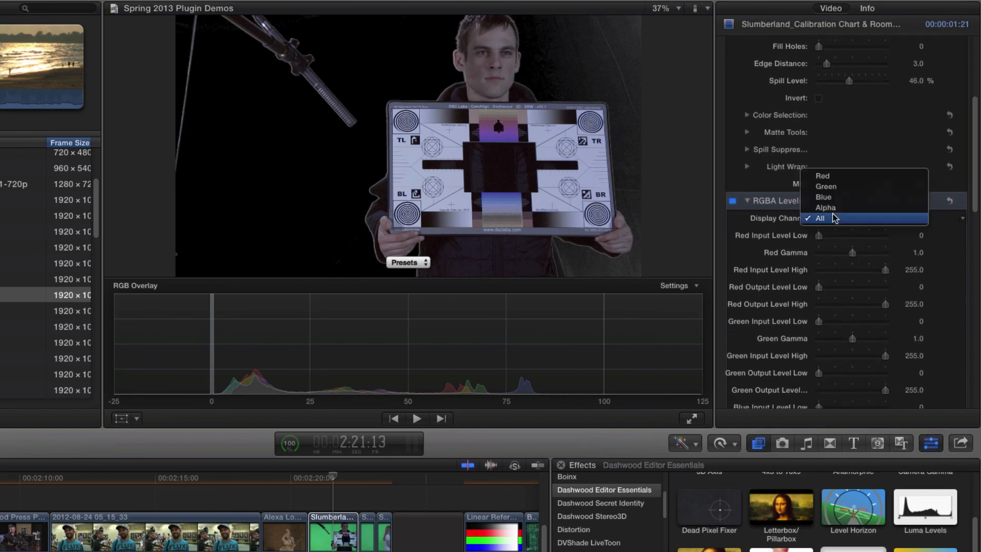
click(834, 209)
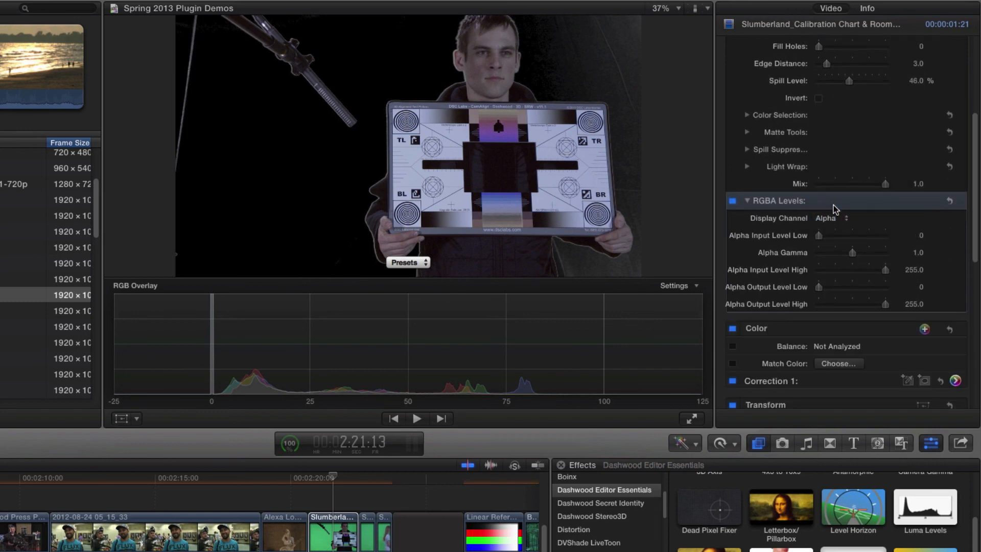